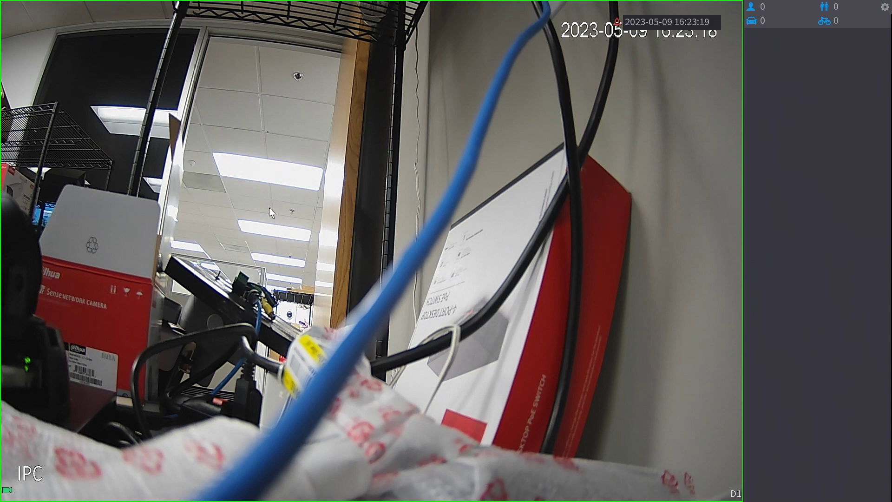
Open the live camera view's shortcut menu listing Main Menu and Search.
right_click(269, 207)
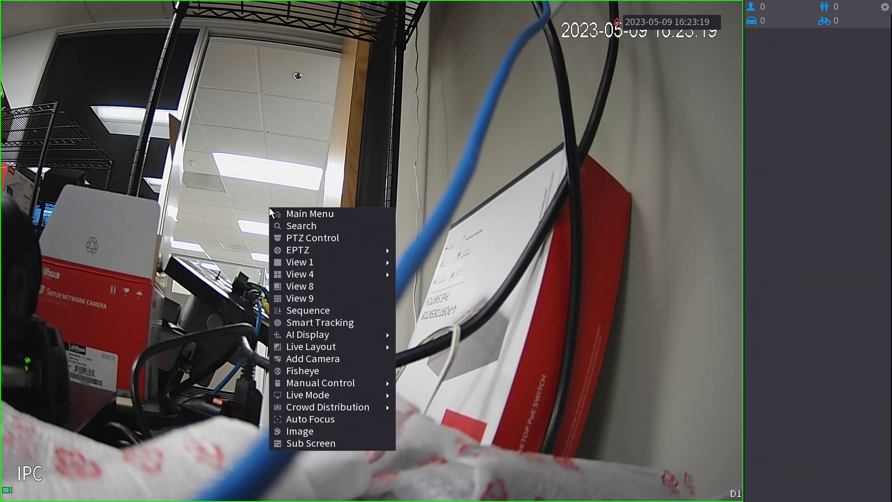
In recording search, keep only camera D1 IPC selected, dropping D4 8K, D3 8K and D2 IPC.
click(301, 222)
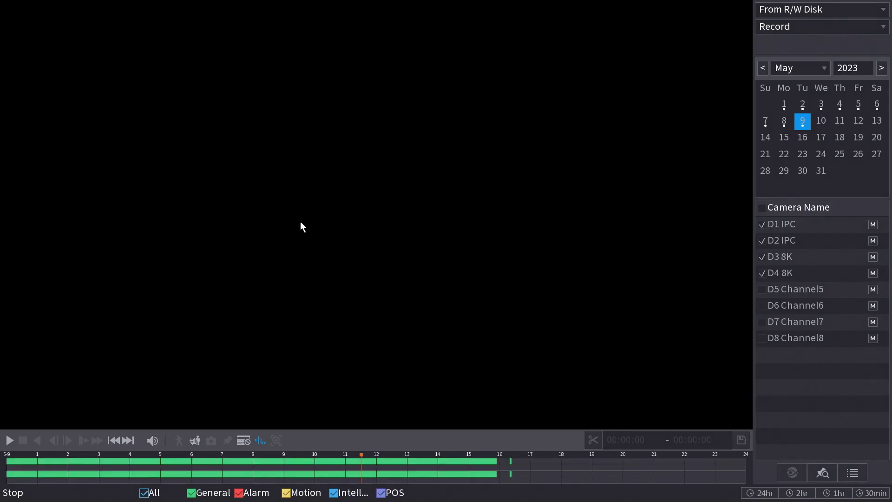
click(763, 275)
click(761, 257)
click(761, 240)
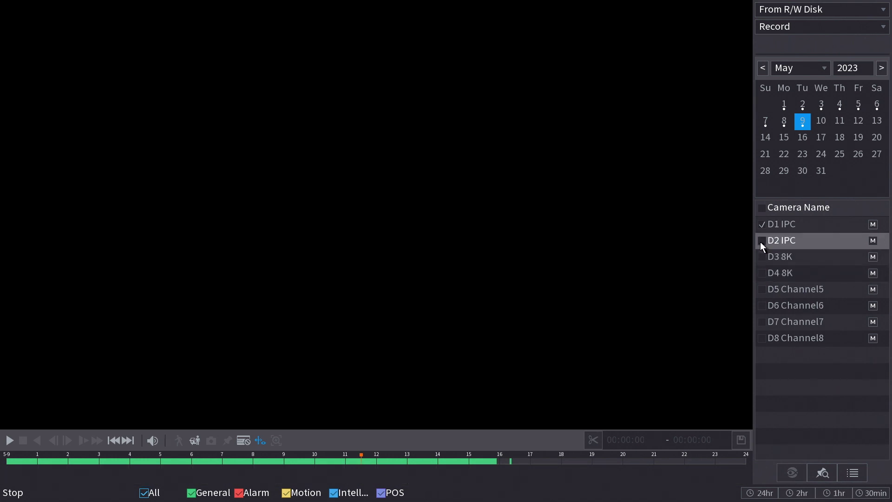
Choose 26 April 2023 and start D1 playback at around 10:50.
click(761, 67)
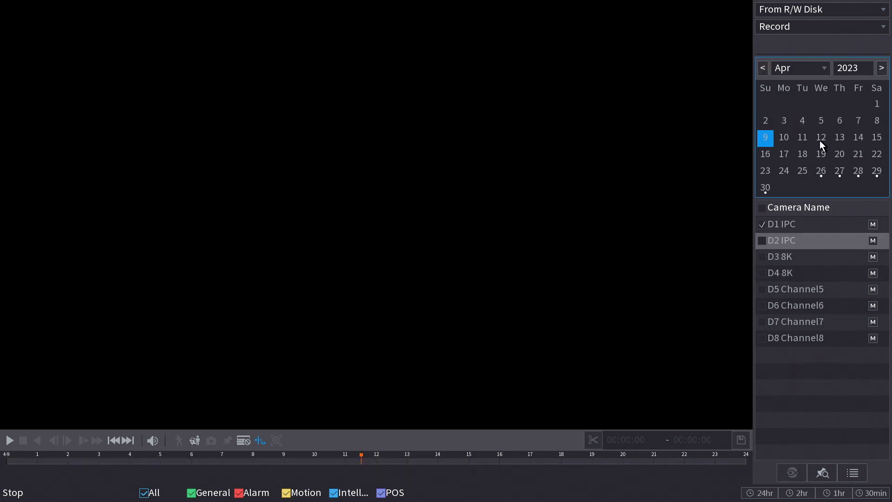
click(821, 171)
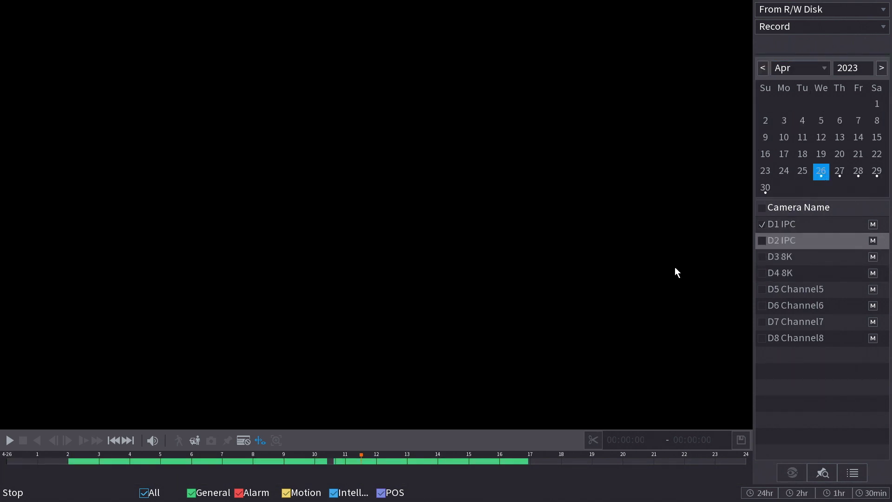
click(341, 461)
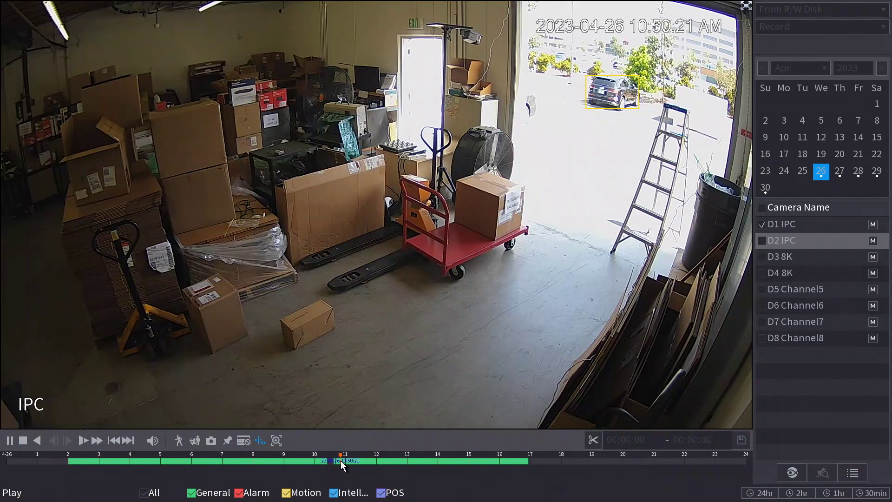
mouse_move(342, 460)
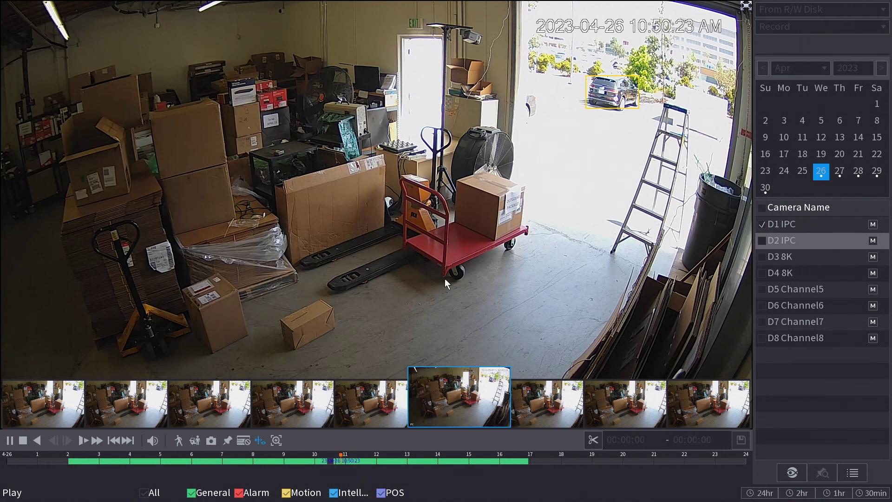
Run a human smart search with a region drawn around the box on the floor.
click(196, 443)
click(193, 415)
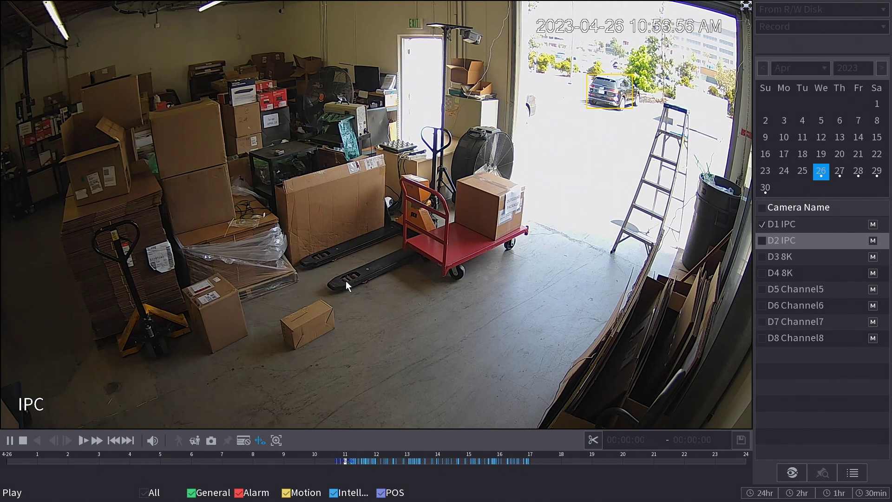
drag(355, 250, 256, 384)
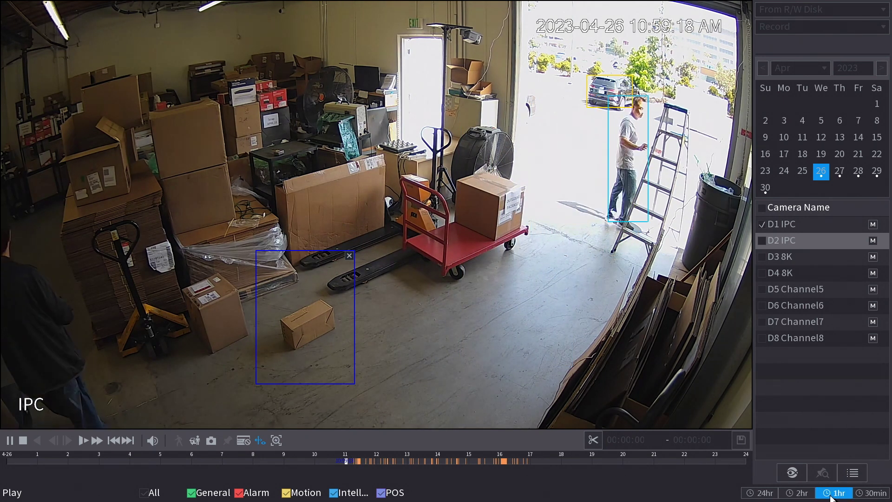
Switch the timeline between 2hr and 1hr scales, then jump to the 11:16 detection.
click(802, 493)
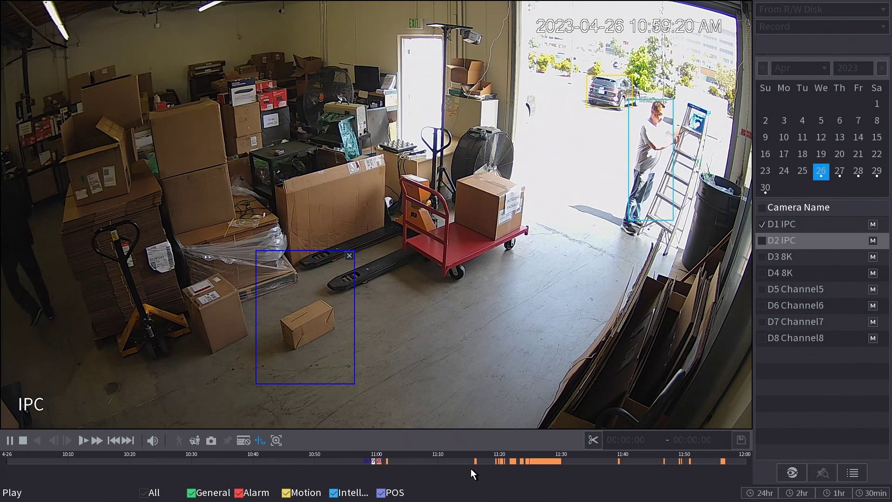
click(834, 493)
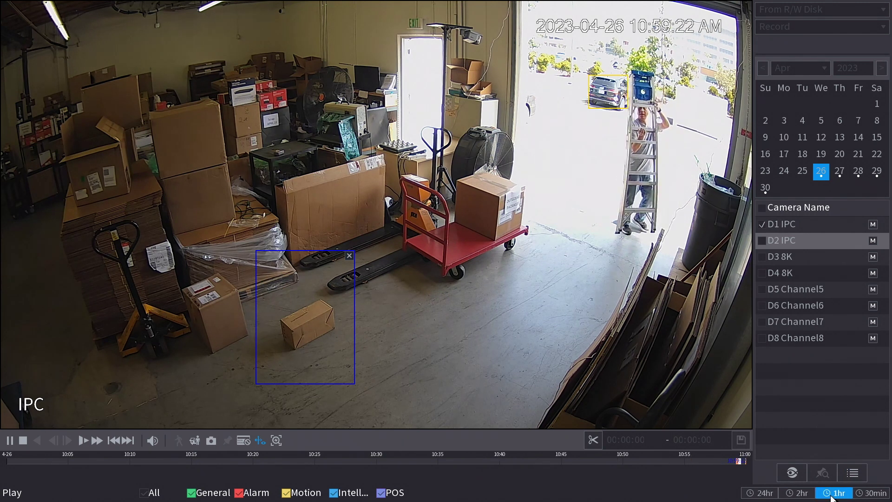
click(812, 494)
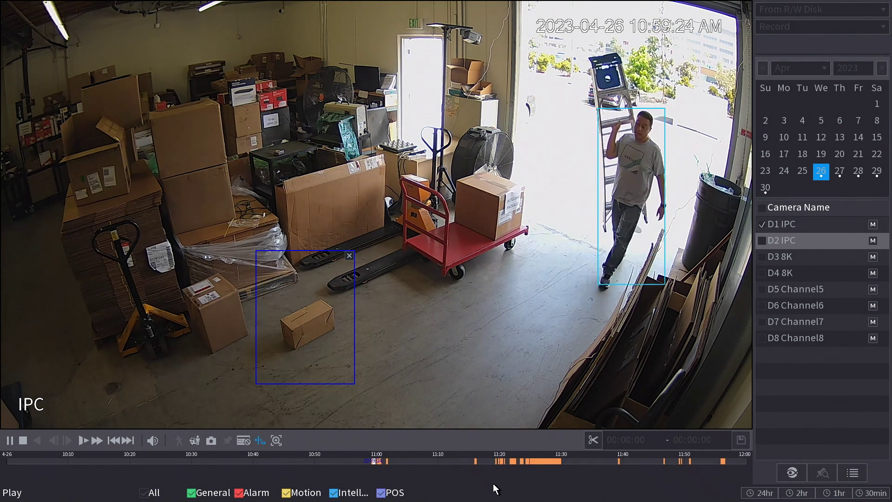
click(477, 463)
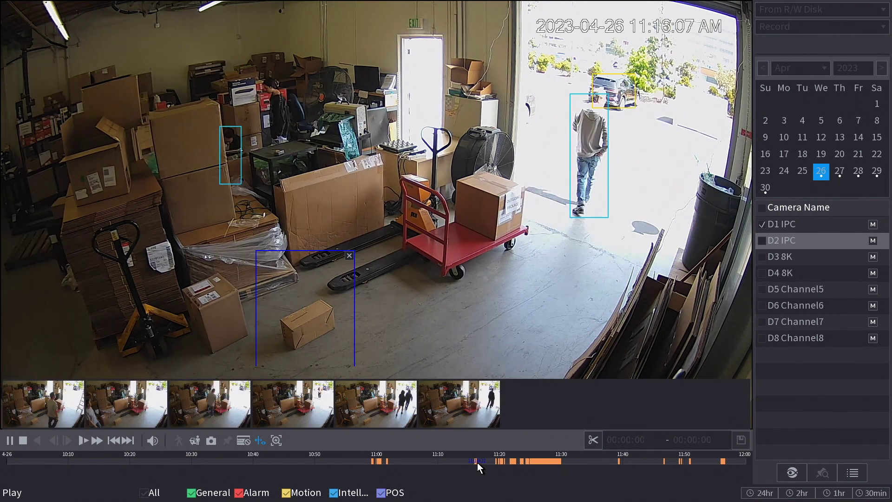
Pause at the 11:26 detection and AcuPick-search the man carrying the box.
click(504, 460)
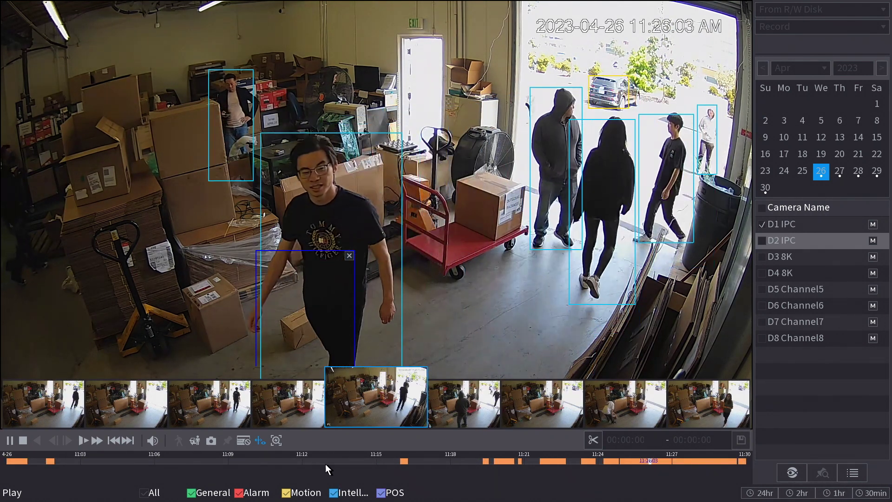
click(277, 442)
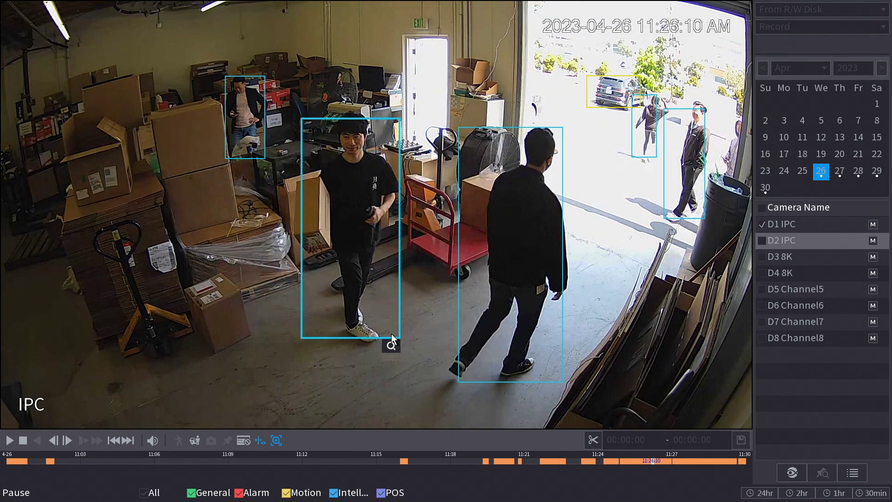
click(390, 346)
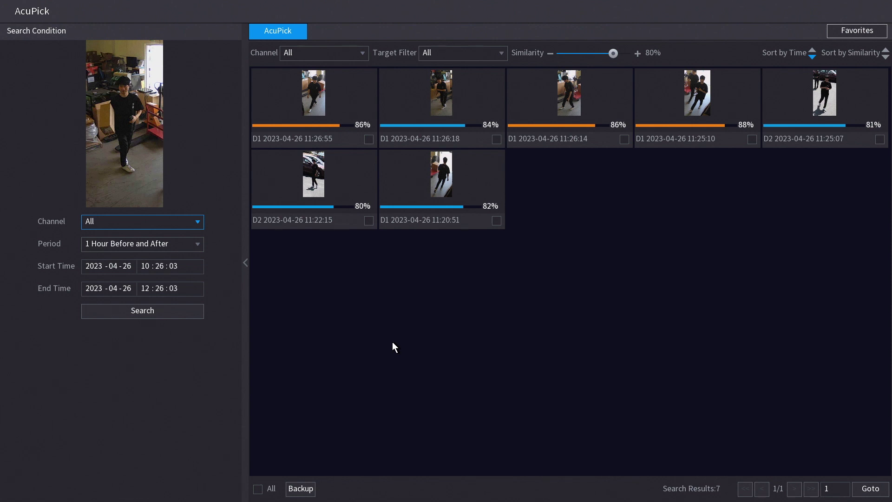
Play the first AcuPick match, D1 at 11:26:55.
mouse_move(311, 105)
click(308, 96)
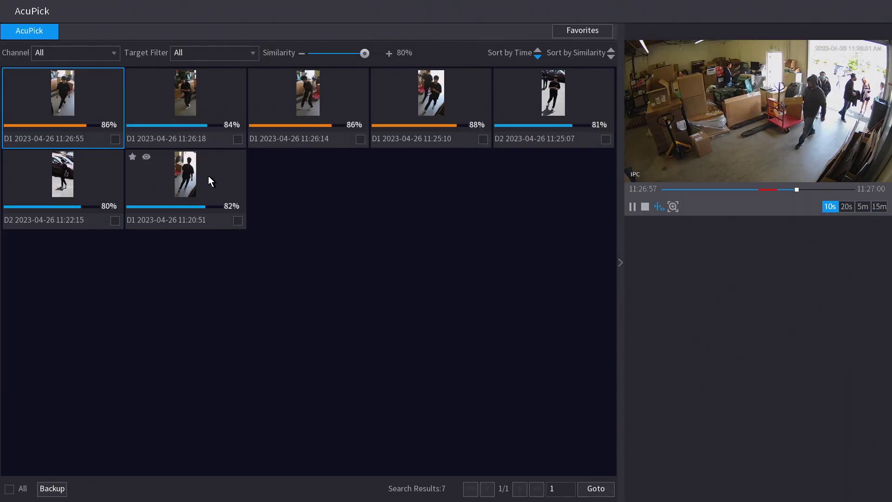
click(565, 100)
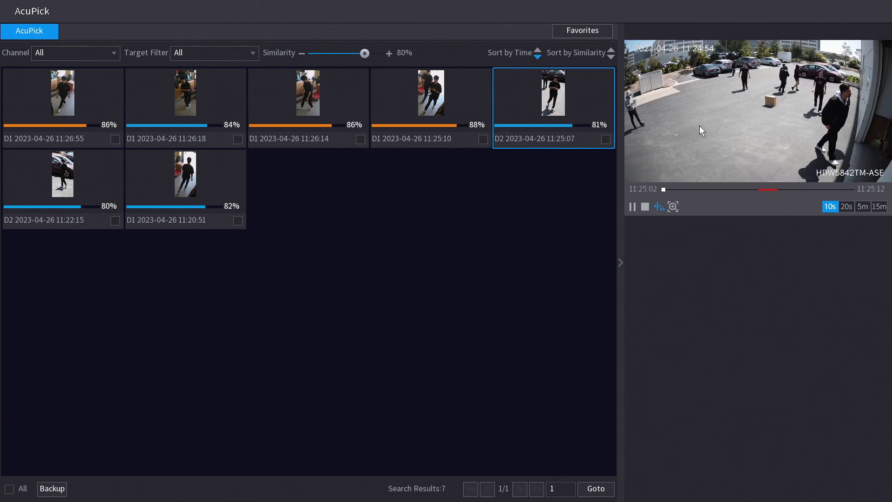